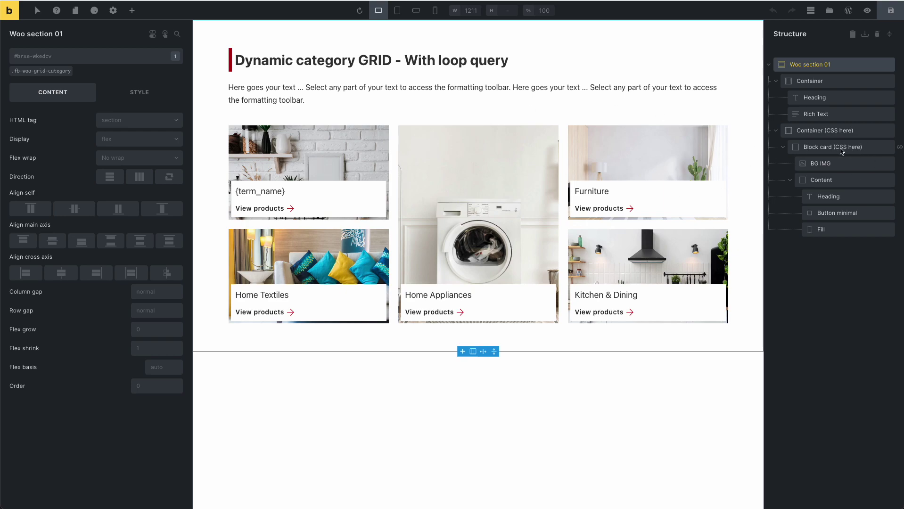
Step: Look over the Block card's settings, then Woo section 01 and its .fb-woo-grid-category class
click(823, 148)
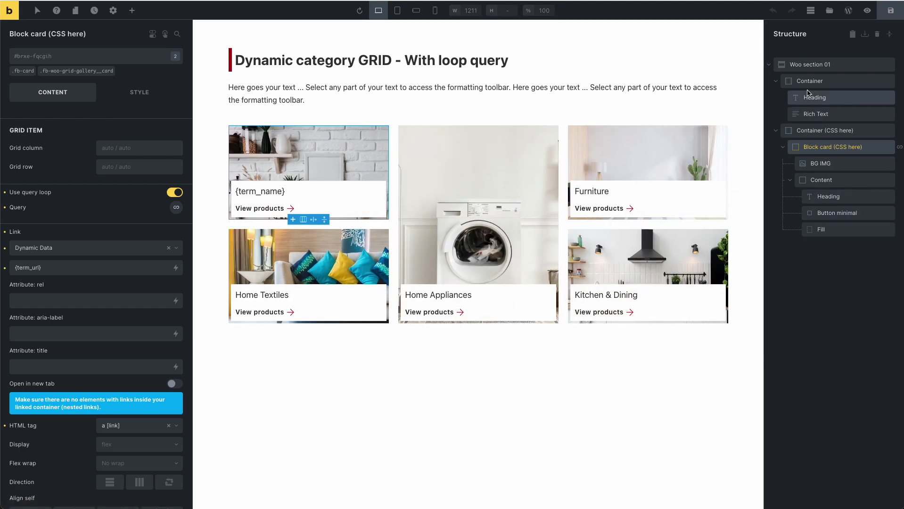
click(802, 67)
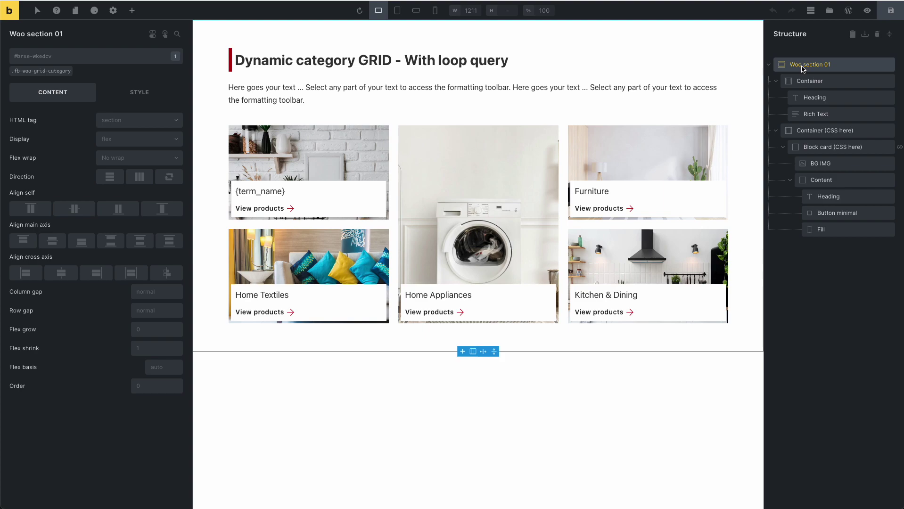
click(40, 74)
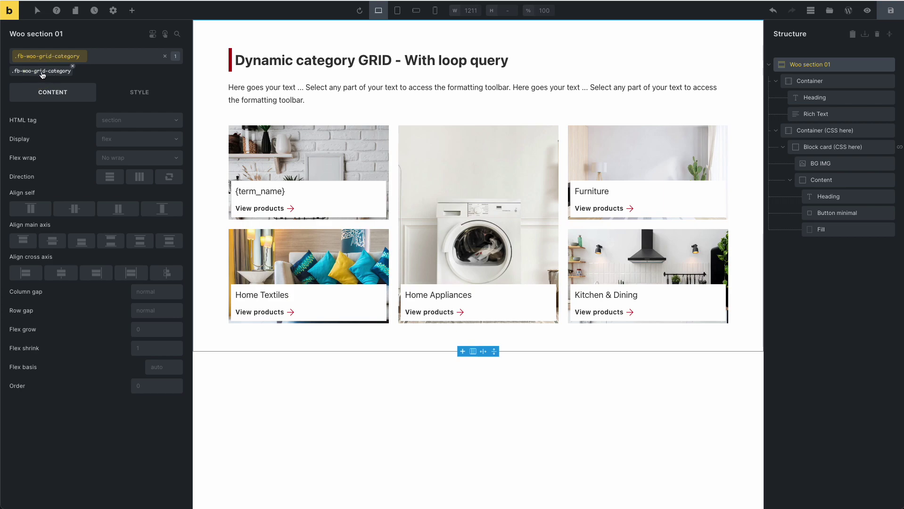
click(42, 74)
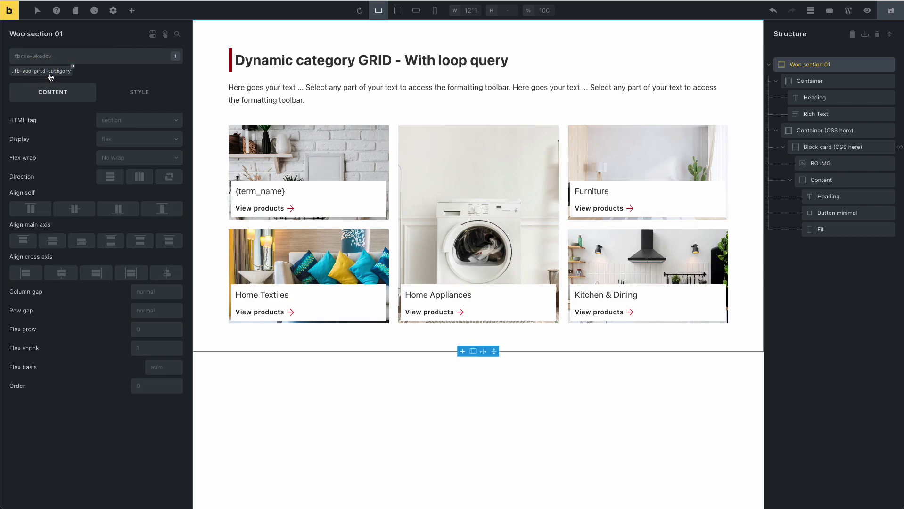
Step: Review the .fb-woo-grid-category class styles, then bring up the heading Container's settings
click(52, 71)
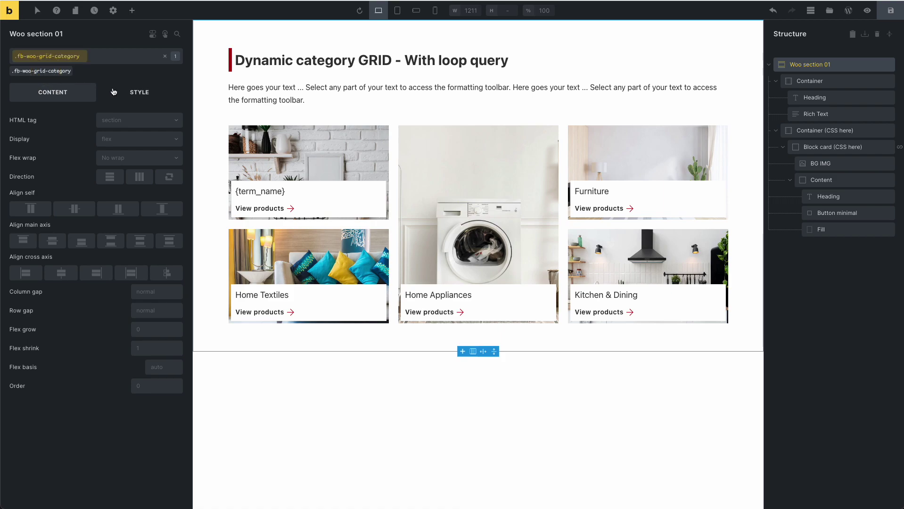
click(113, 91)
click(46, 74)
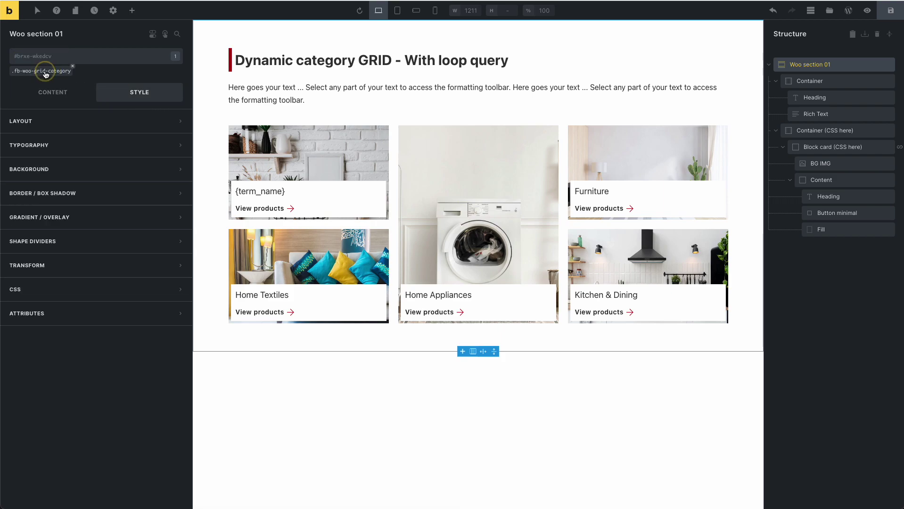
click(42, 92)
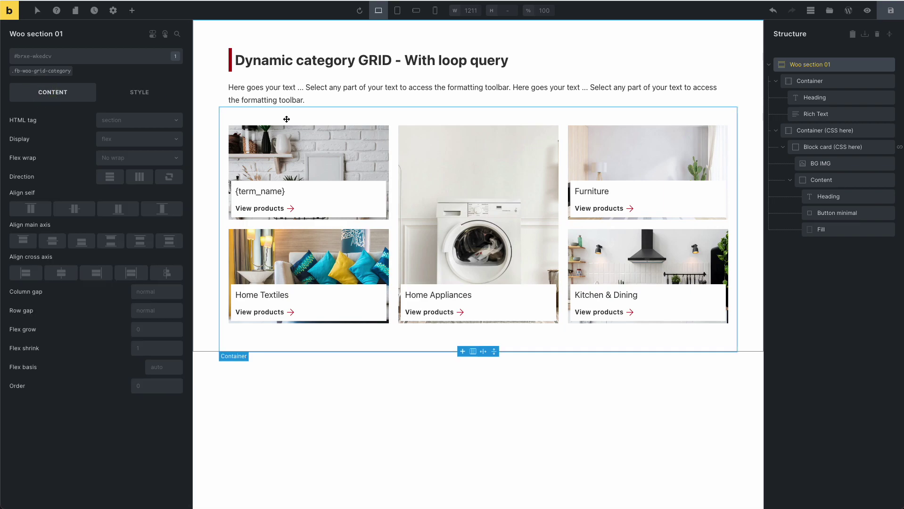
click(829, 82)
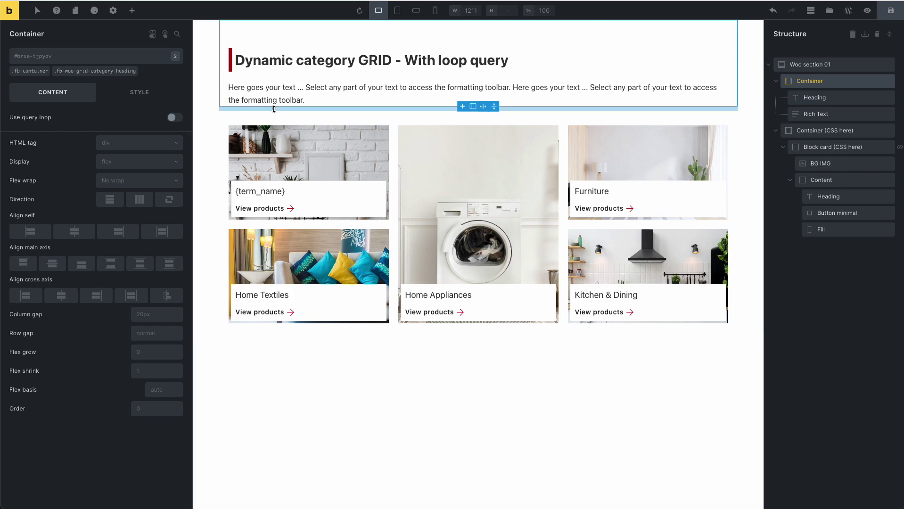
Step: Review the heading container's .fb-container and .fb-woo-grid-category-heading classes and layout padding, then select Heading
click(36, 73)
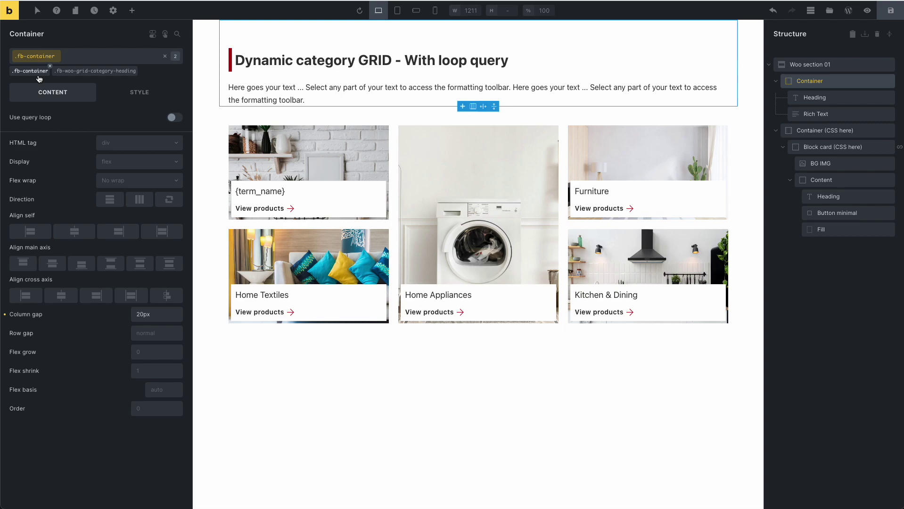
click(85, 73)
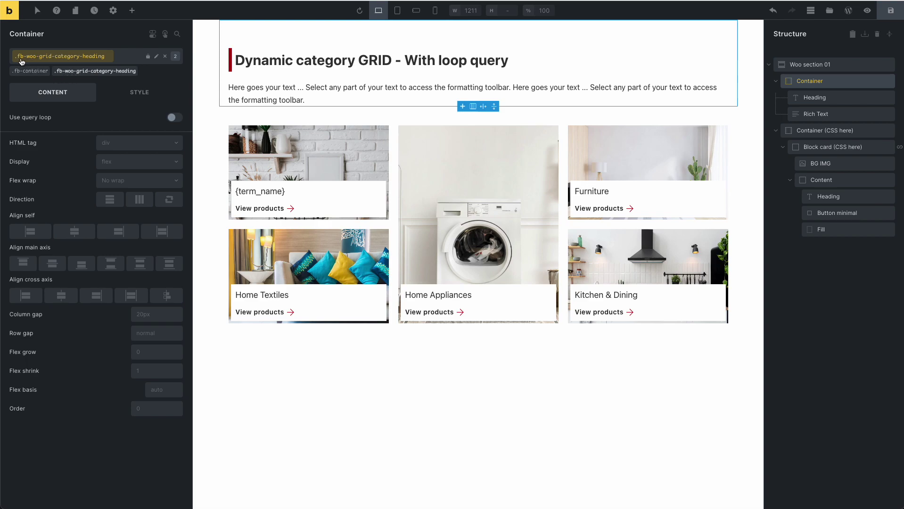
click(139, 94)
click(66, 122)
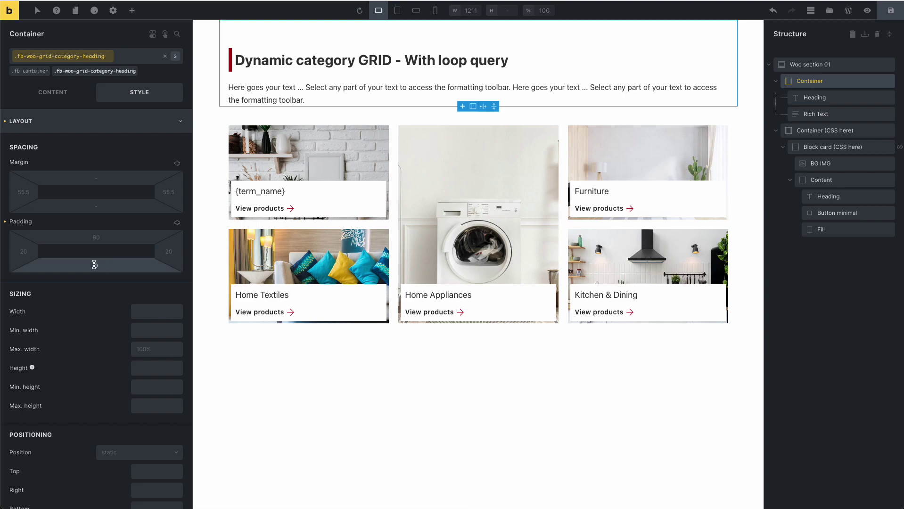
click(87, 121)
click(95, 71)
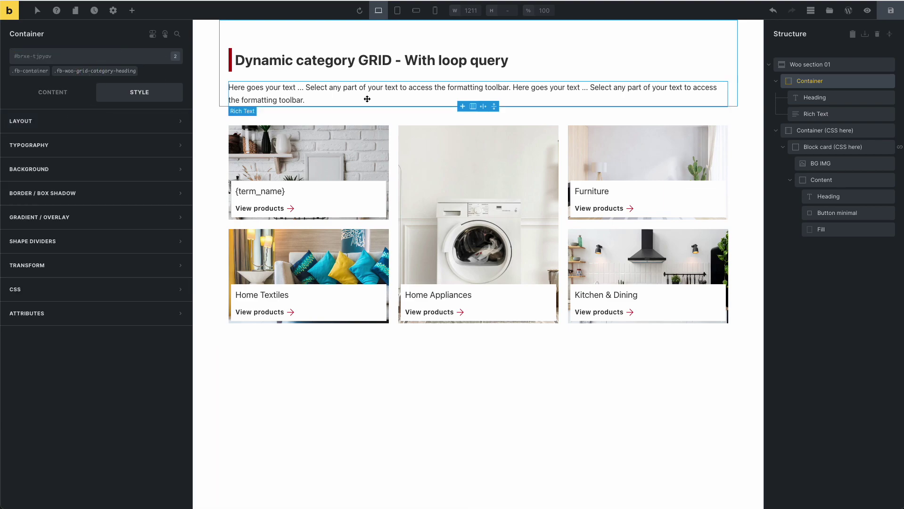
click(817, 98)
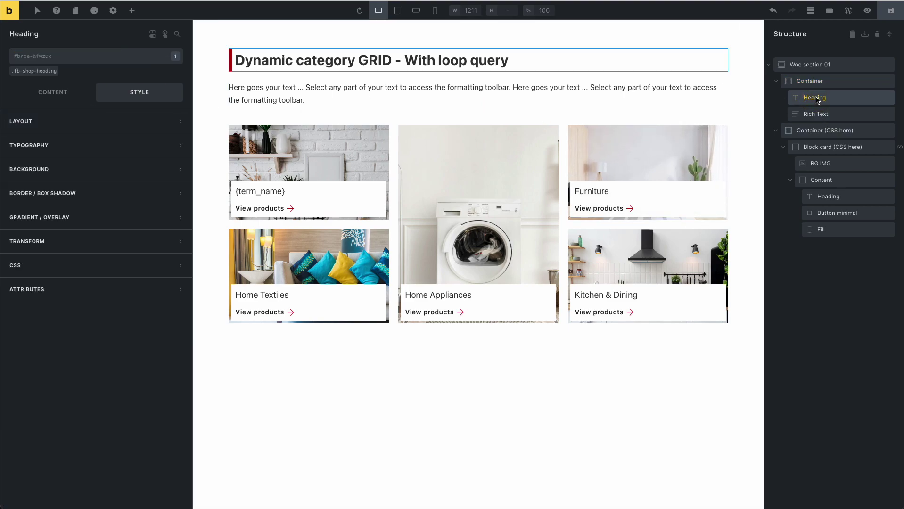
click(32, 72)
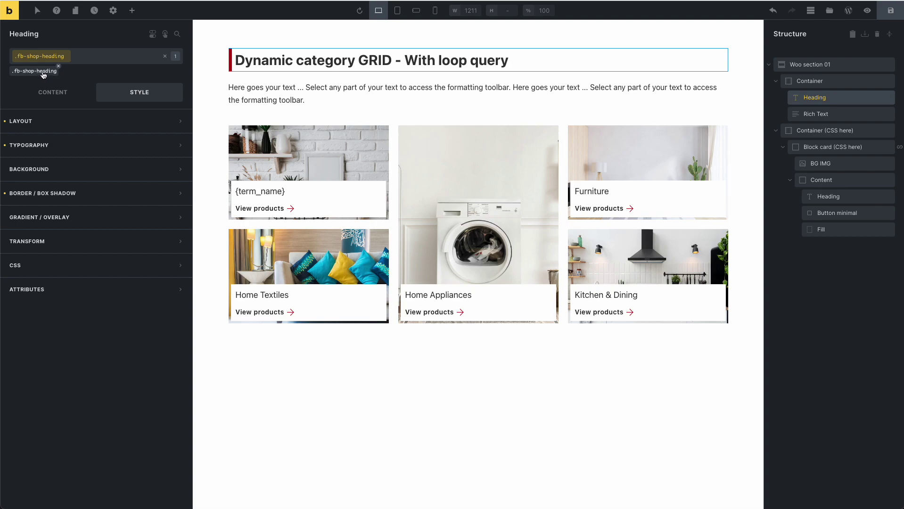
click(92, 196)
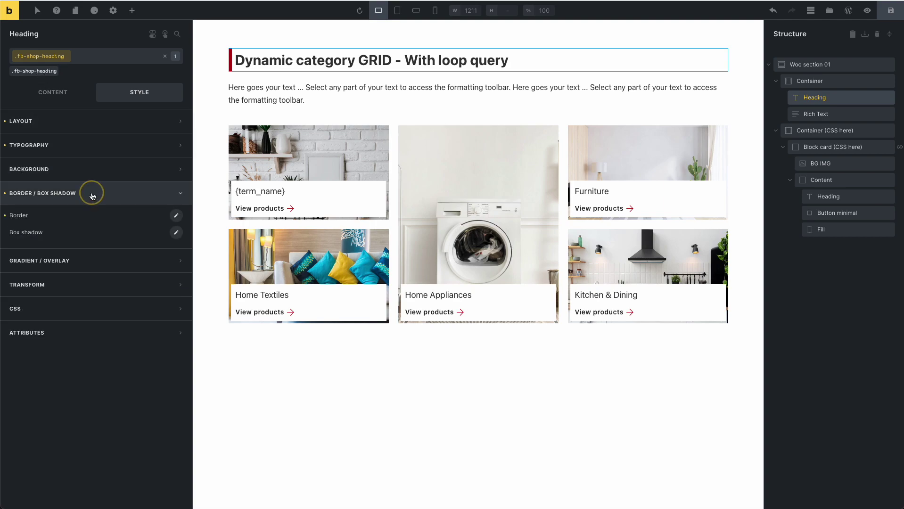
click(176, 217)
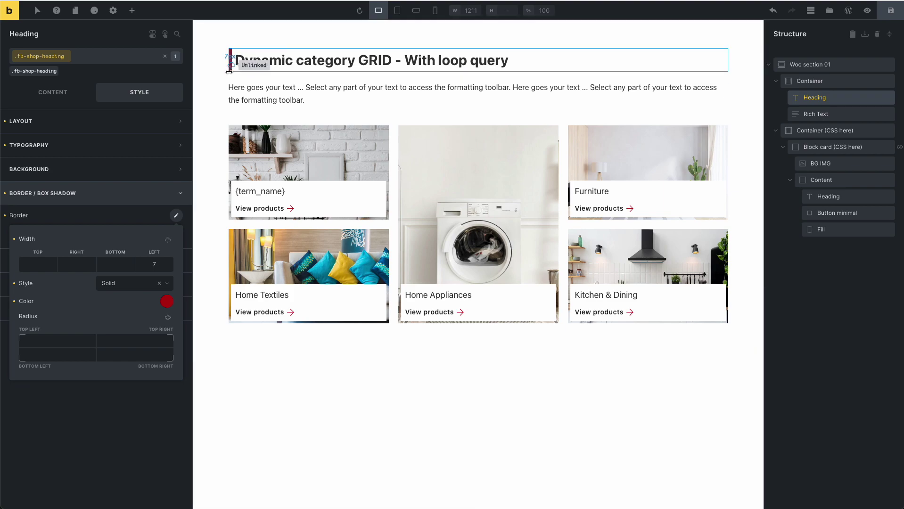
click(151, 266)
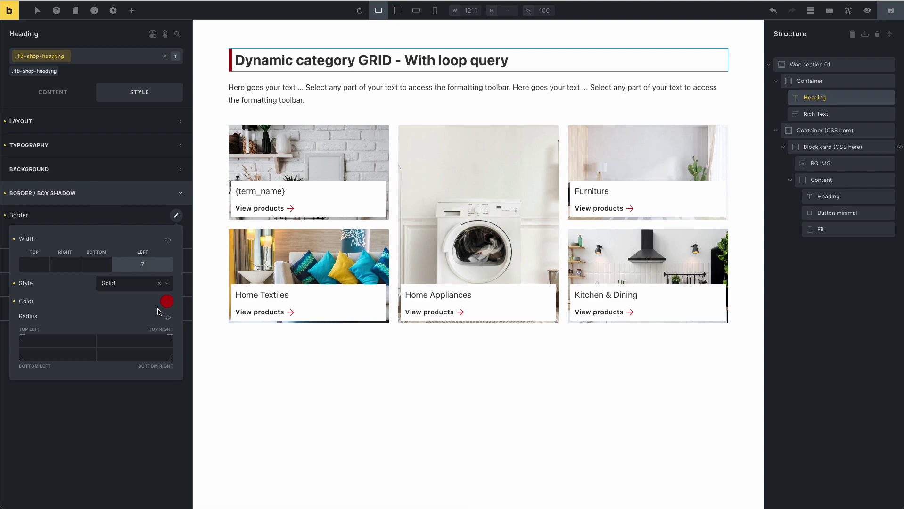
click(81, 194)
click(68, 145)
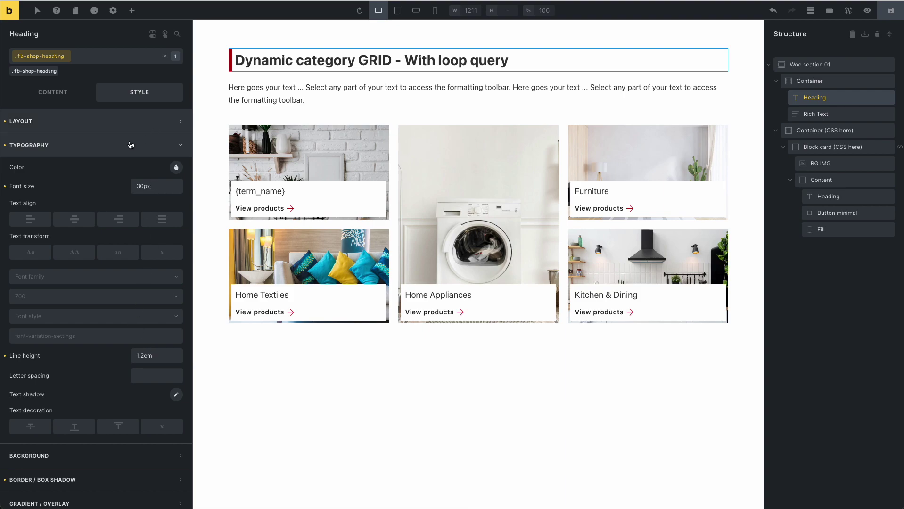
click(73, 147)
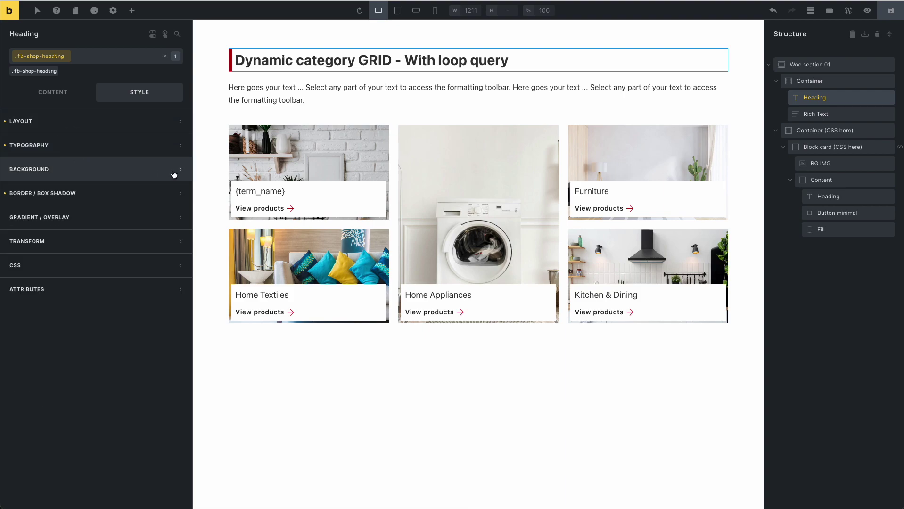
click(141, 151)
click(92, 122)
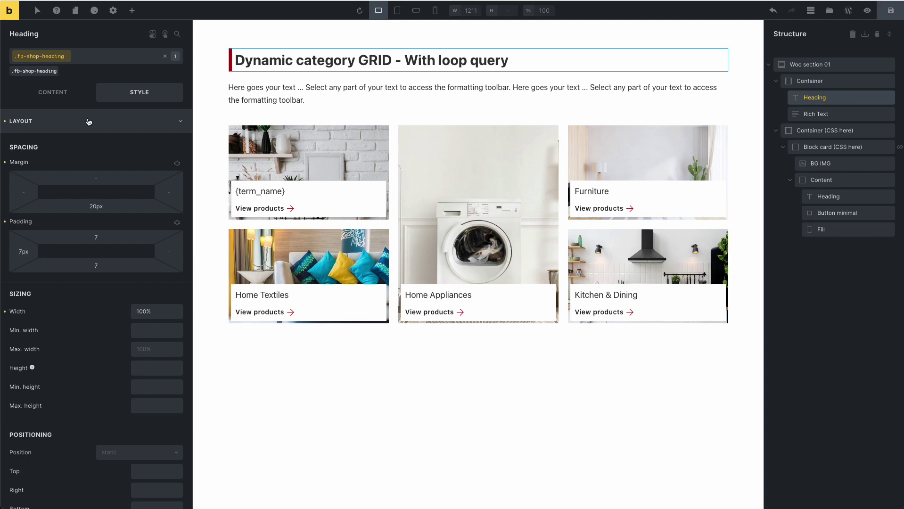
click(41, 71)
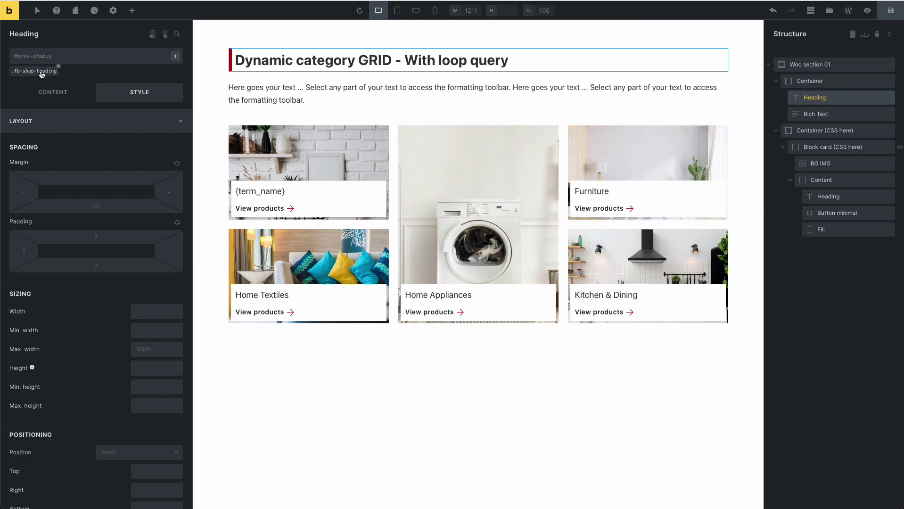
Step: Select the Block card in the category grid and show its query loop and {term_url} link
click(821, 134)
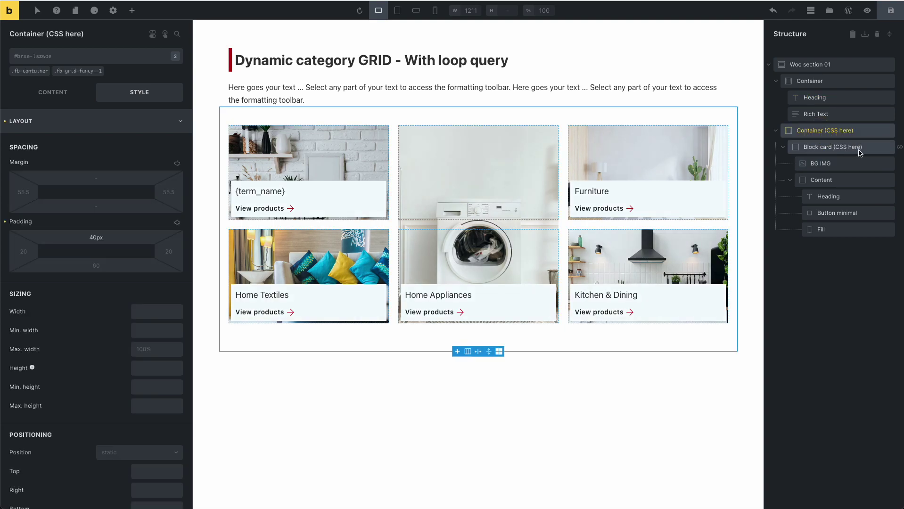
click(816, 148)
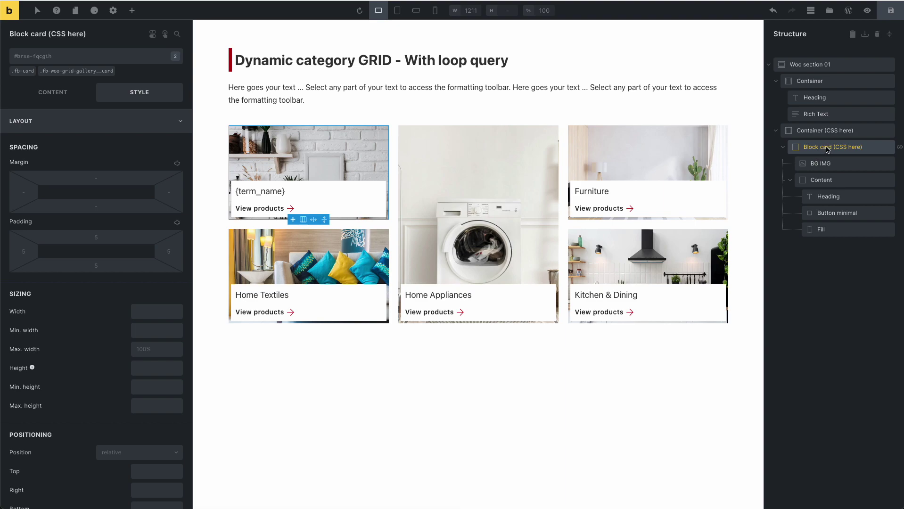
click(45, 101)
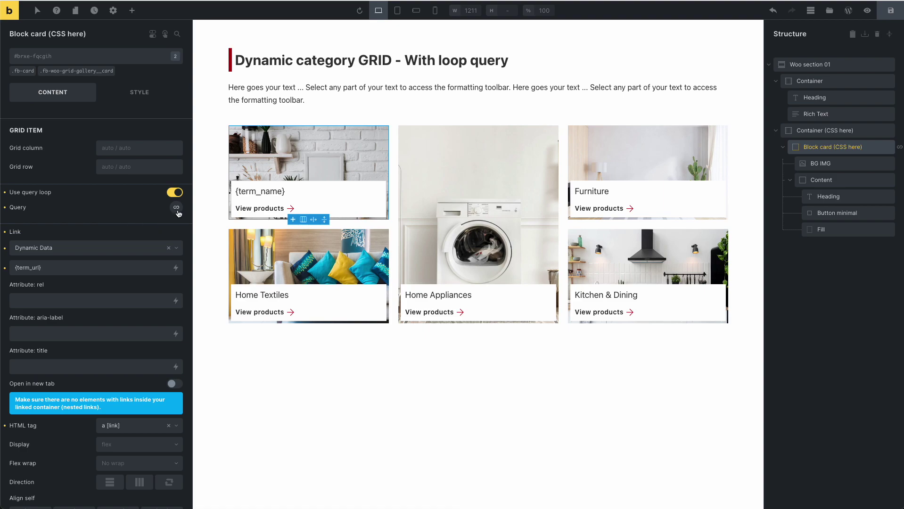
Step: In the card's product-categories query, try Number 8 and Show empty on, then turn Show empty off
click(175, 208)
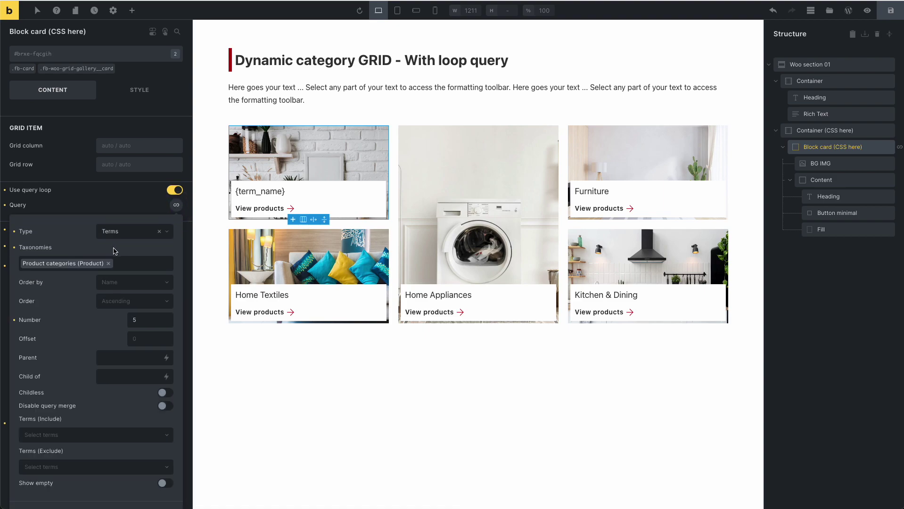
scroll(80, 253, down, 1)
scroll(94, 263, down, 3)
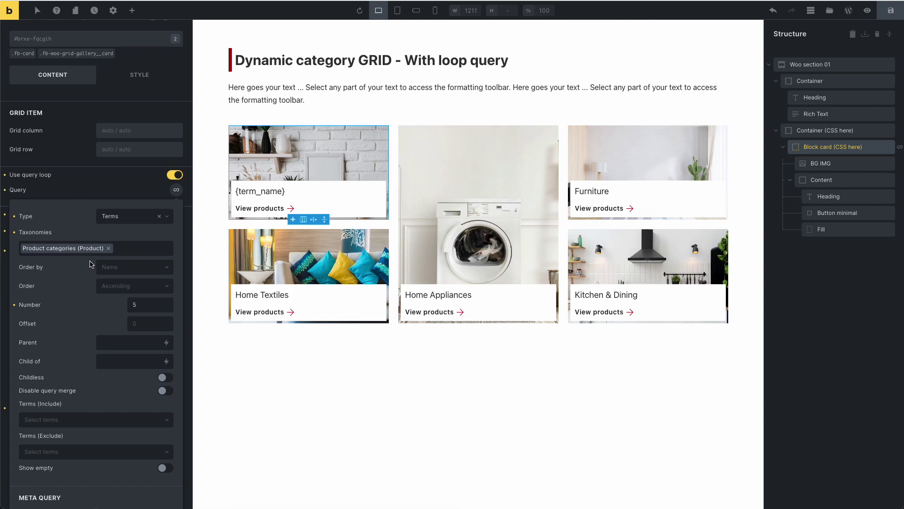
double_click(142, 219)
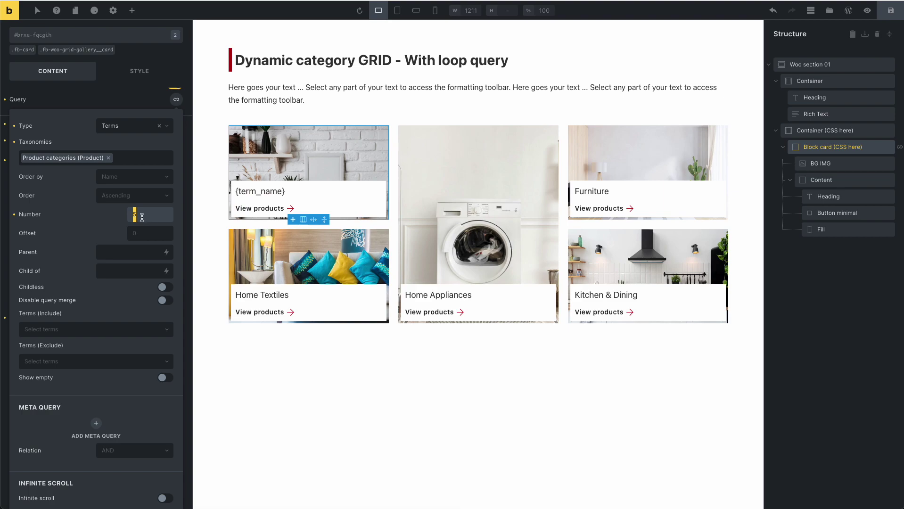
text(8)
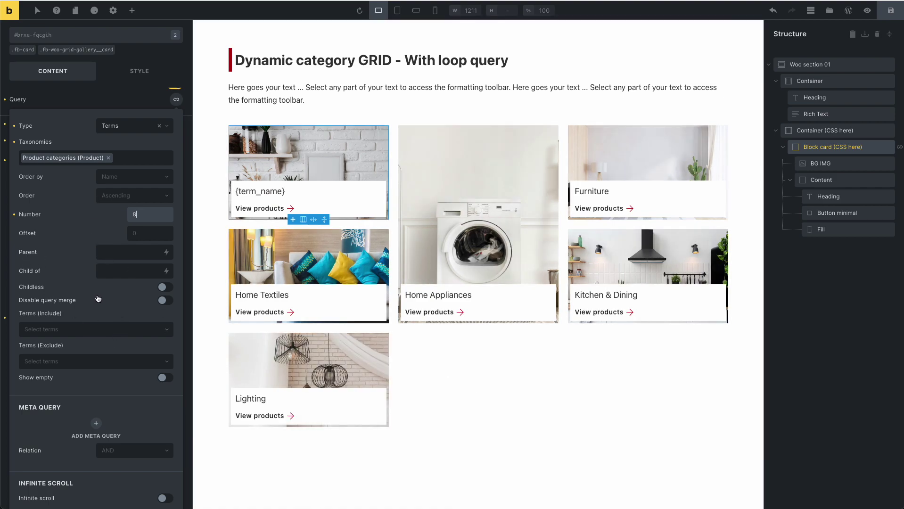
click(162, 377)
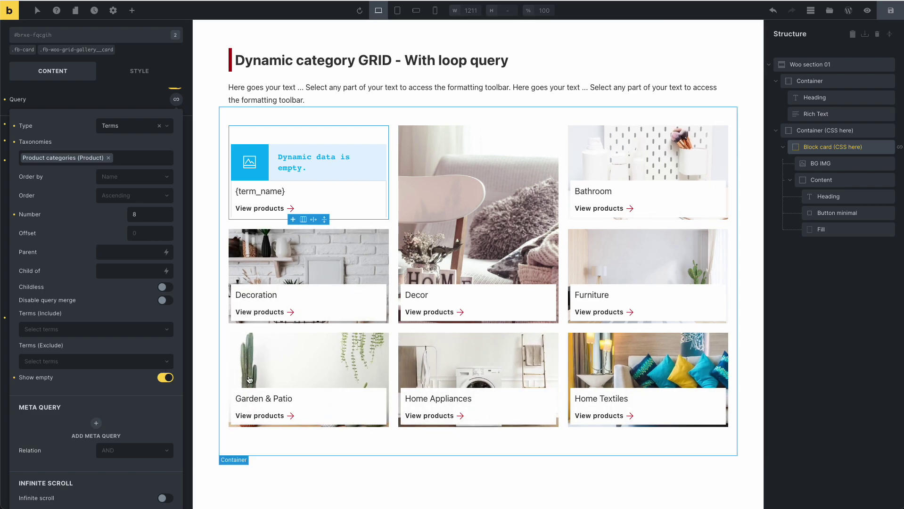
click(165, 378)
double_click(134, 213)
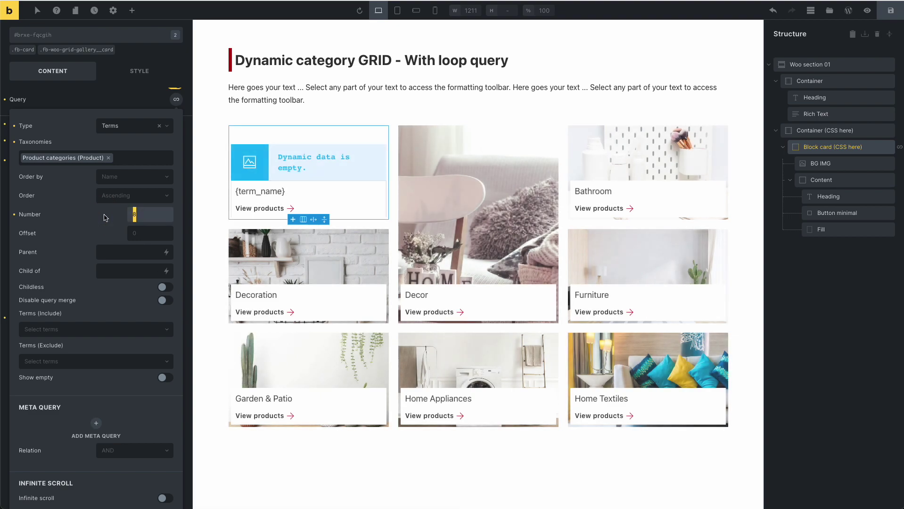
Step: Restore Number to 5, review the Content's .fb-woo-grid-gallery__card-content layout styles, then select Fill
text(5)
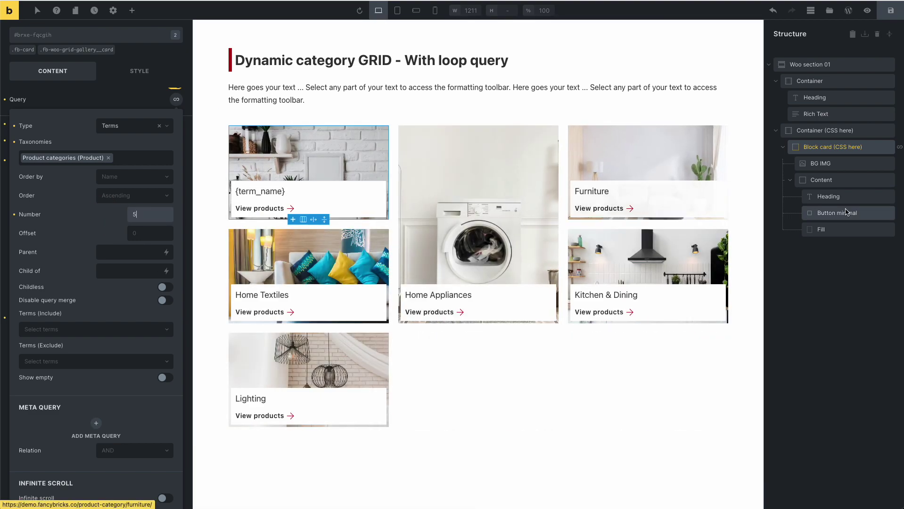
click(829, 185)
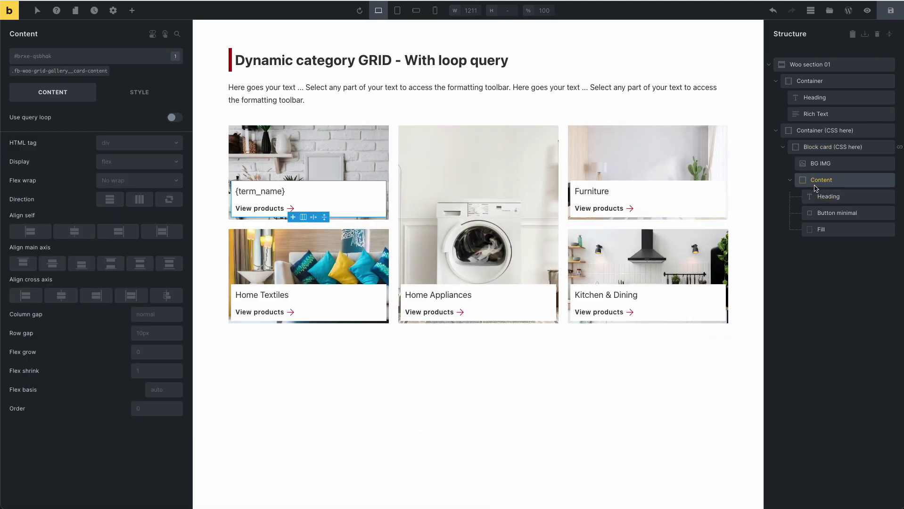
mouse_move(46, 75)
click(77, 78)
click(131, 100)
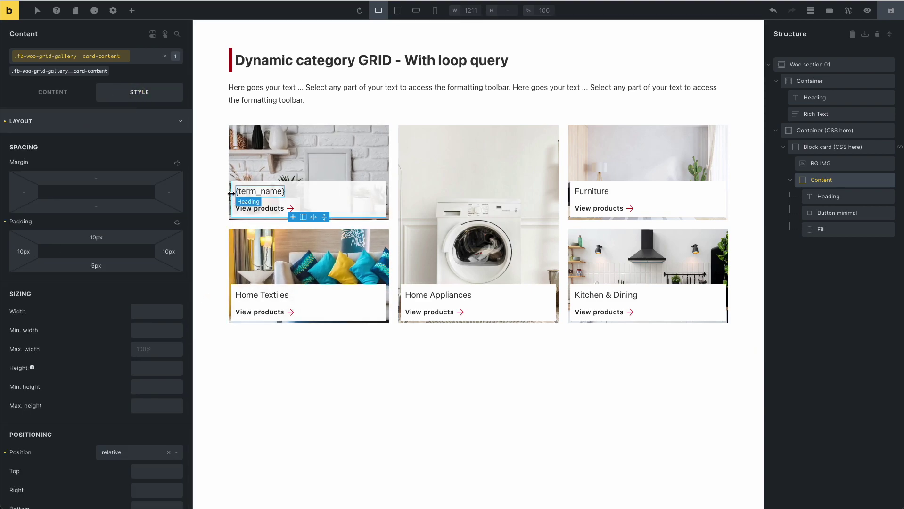
click(81, 122)
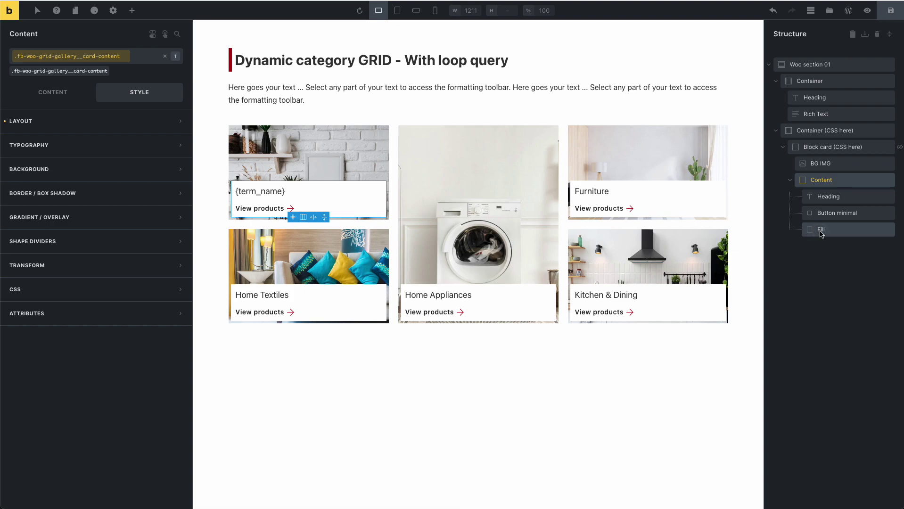
click(819, 230)
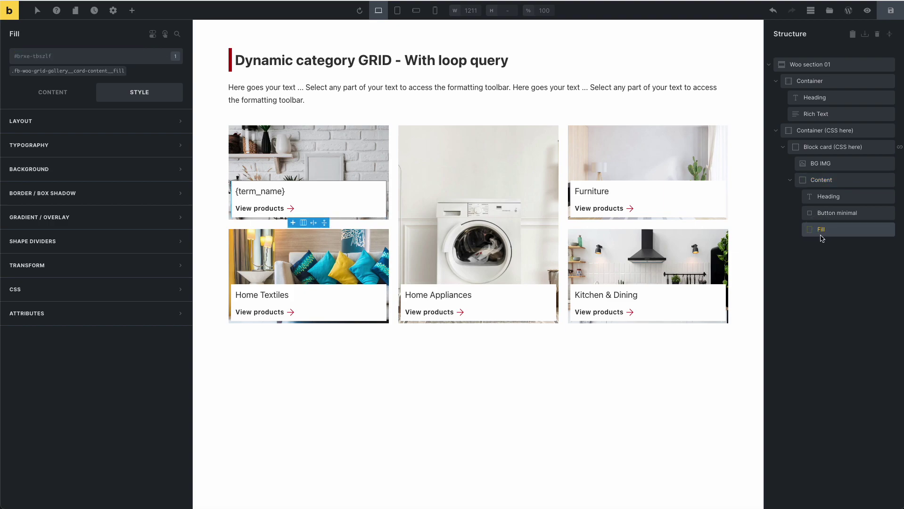
click(80, 72)
click(86, 176)
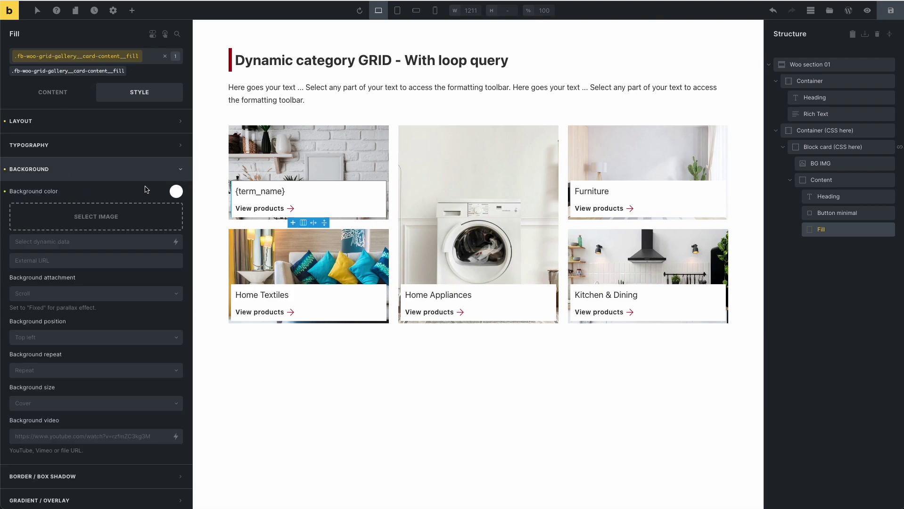
click(106, 177)
click(84, 124)
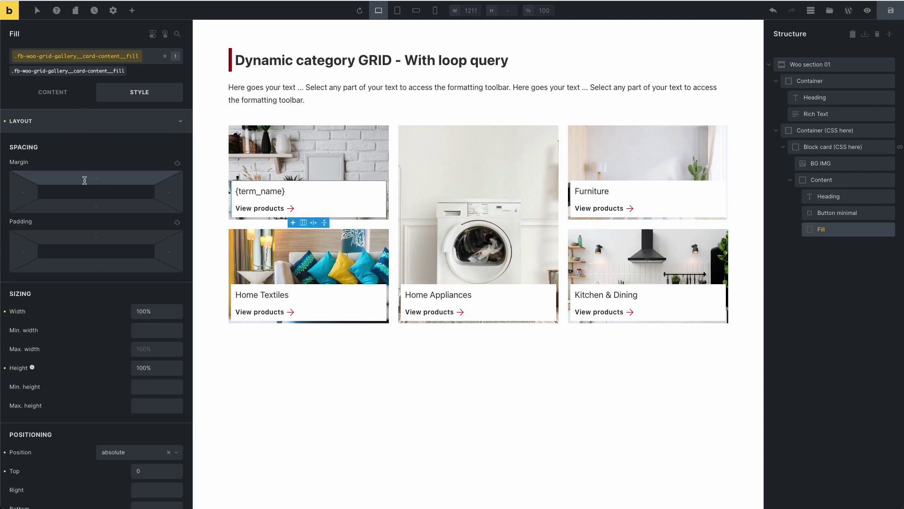
scroll(121, 335, down, 3)
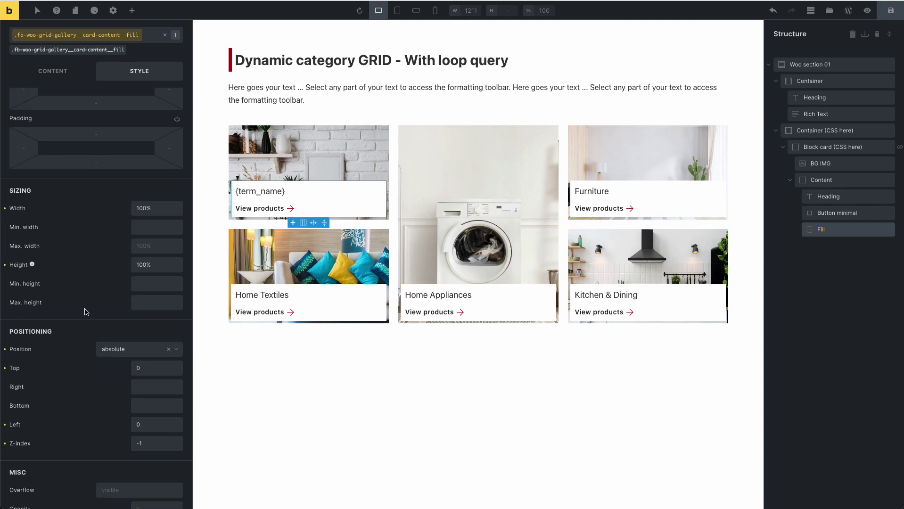
scroll(137, 349, down, 2)
scroll(122, 283, up, 5)
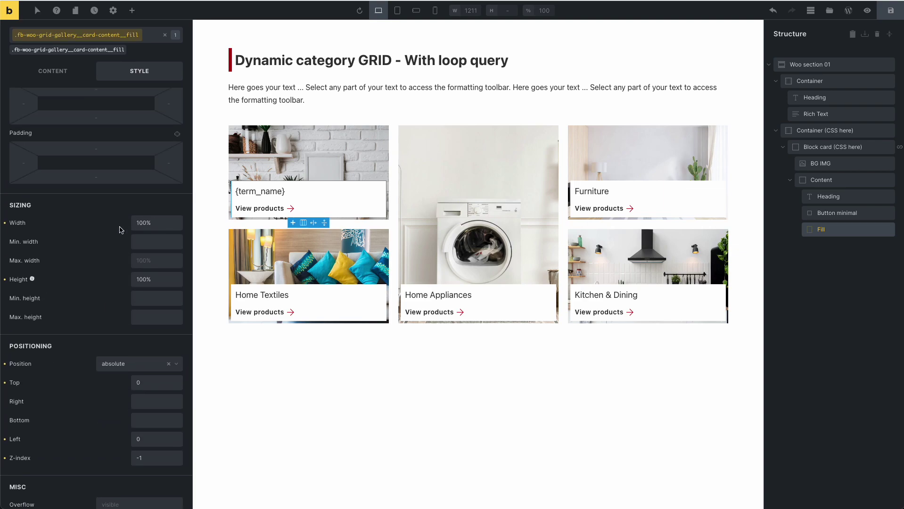
click(88, 123)
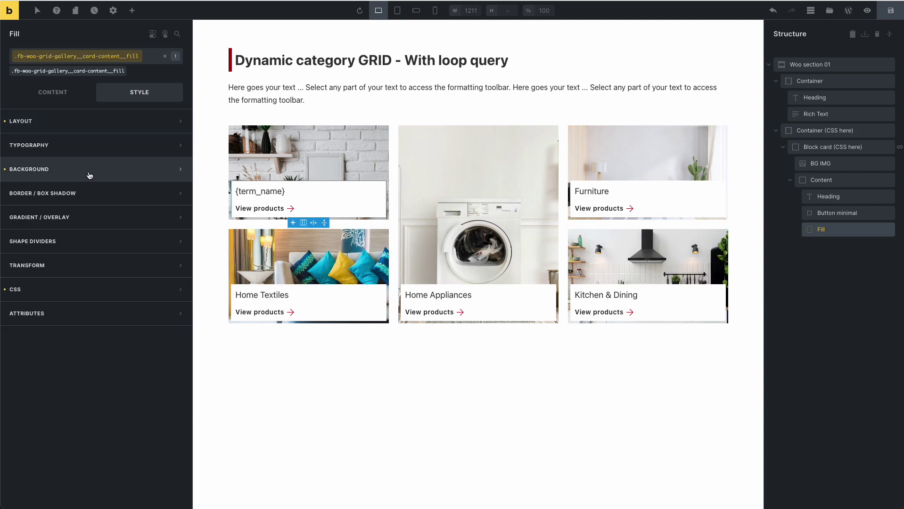
click(89, 290)
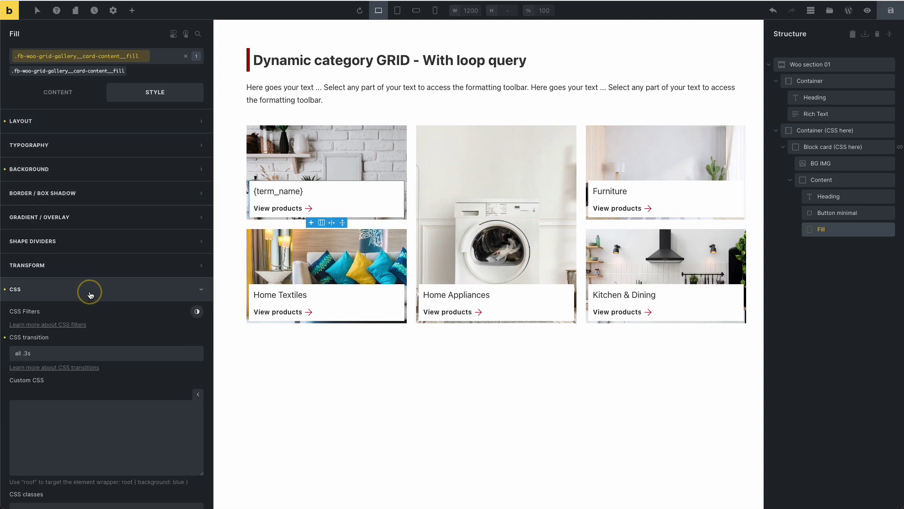
click(98, 295)
click(97, 293)
scroll(97, 293, down, 2)
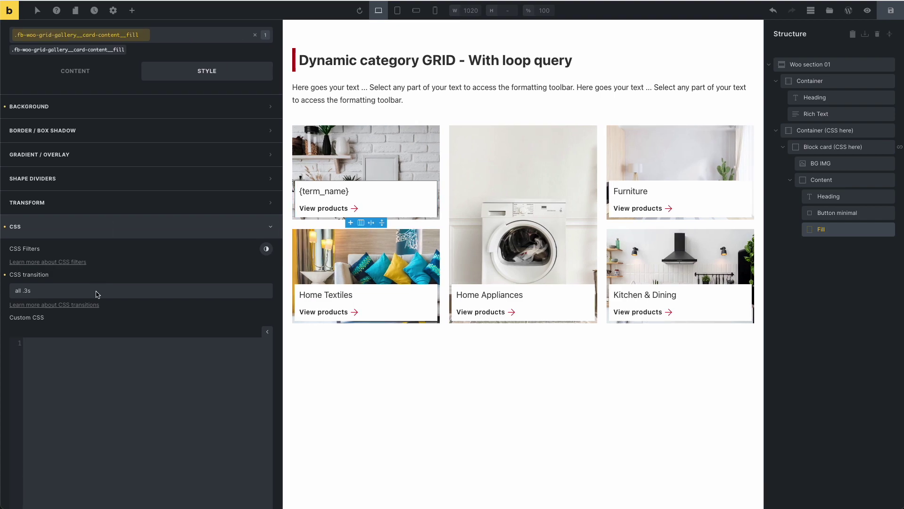
scroll(76, 273, up, 3)
click(72, 268)
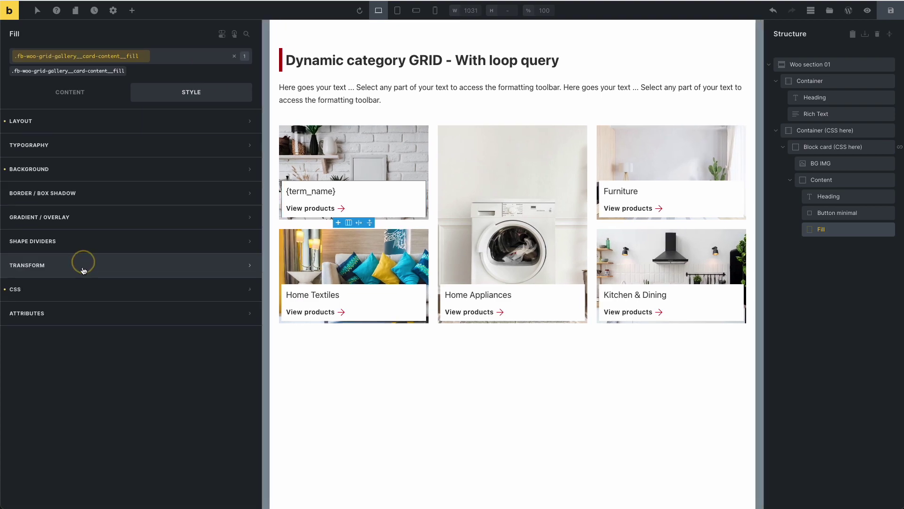
click(70, 169)
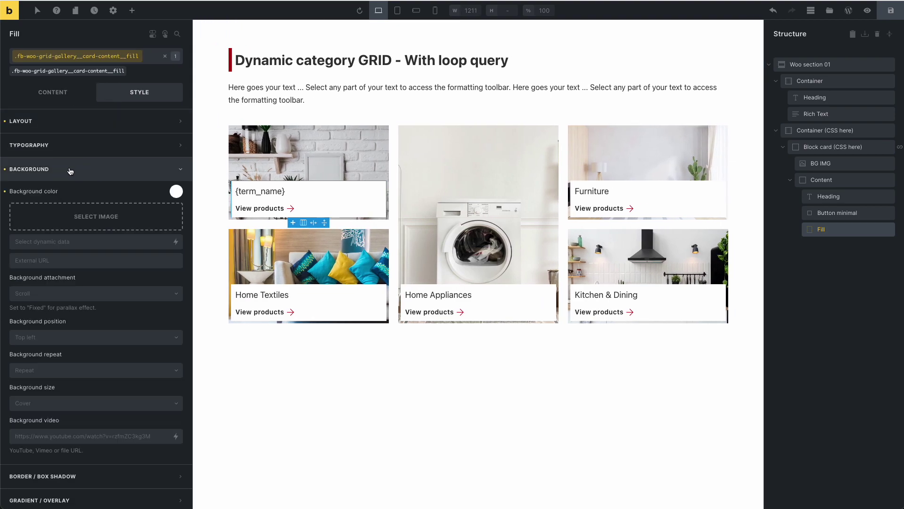
click(70, 169)
click(64, 56)
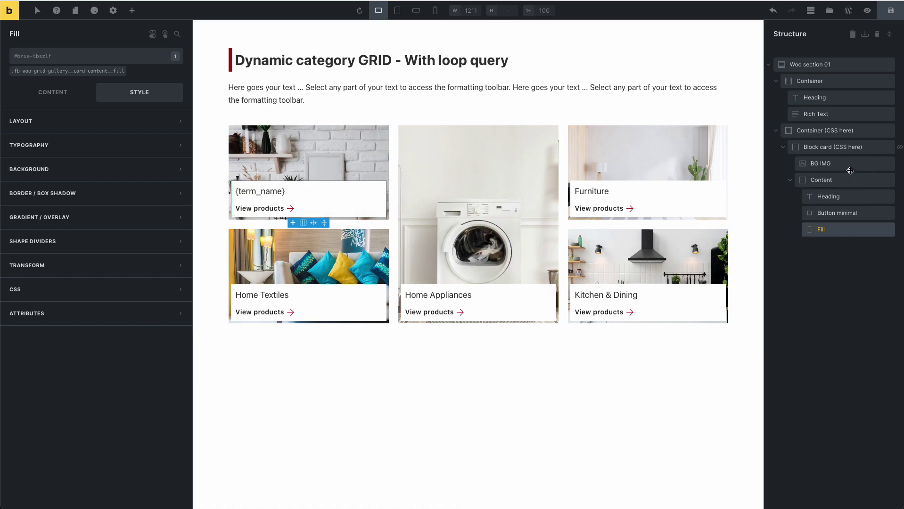
Step: Review the .fb-woo-grid-gallery__card hover CSS (image scale 1.2, fill opacity .9) and save the template
click(842, 148)
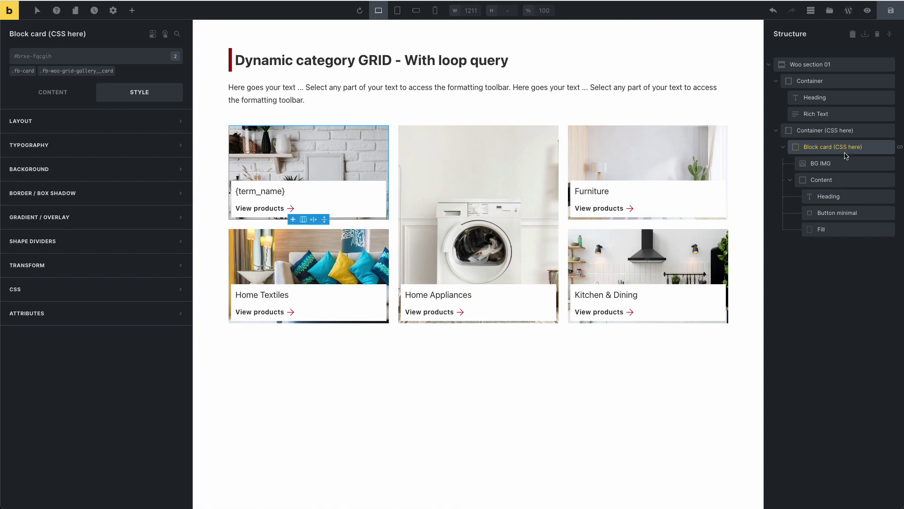
click(71, 71)
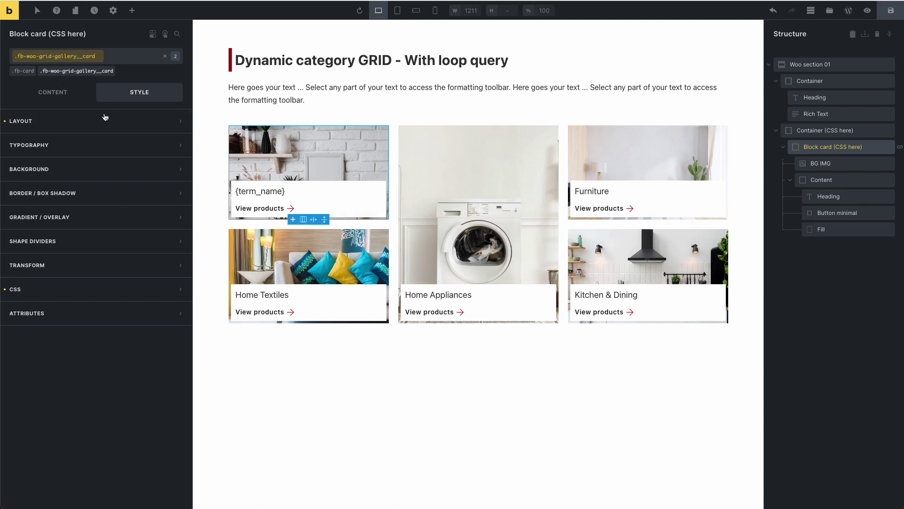
click(86, 299)
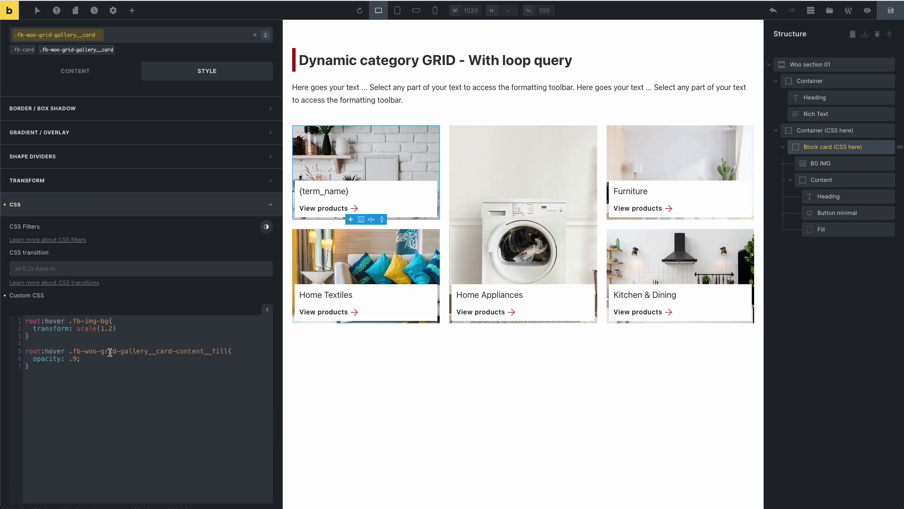
double_click(76, 359)
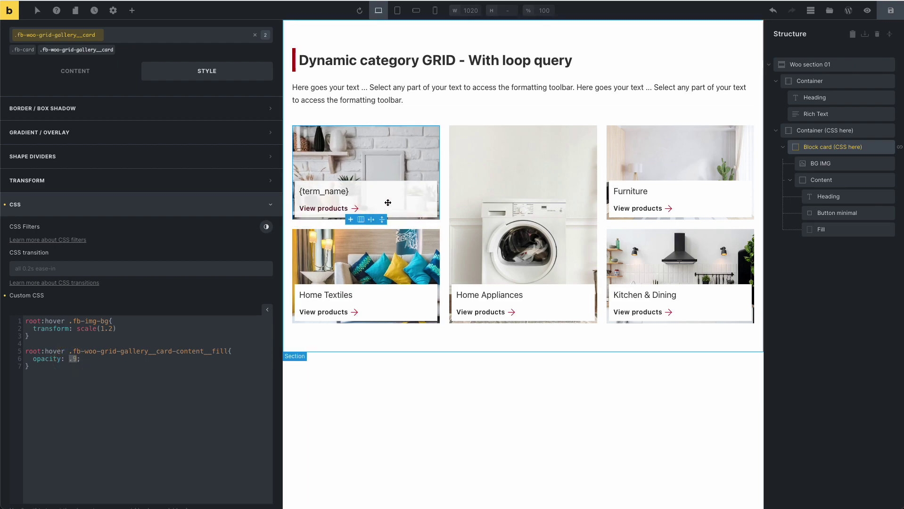
click(79, 359)
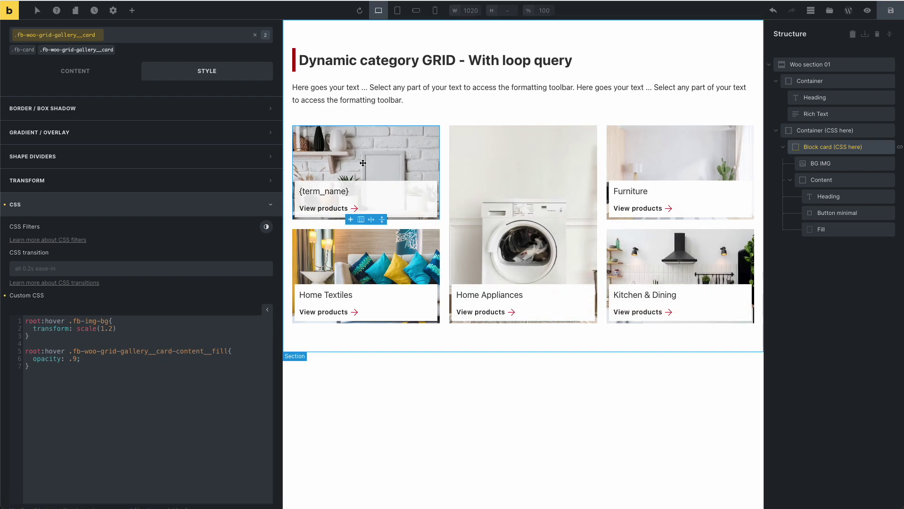
click(891, 12)
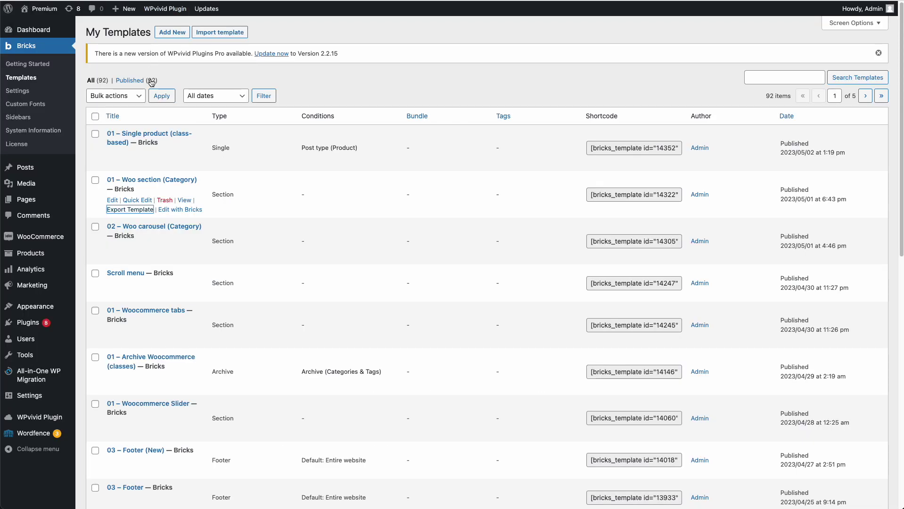
Step: Go to Products > Categories and scroll through Furniture, Home Appliances and Home Textiles
mouse_move(30, 254)
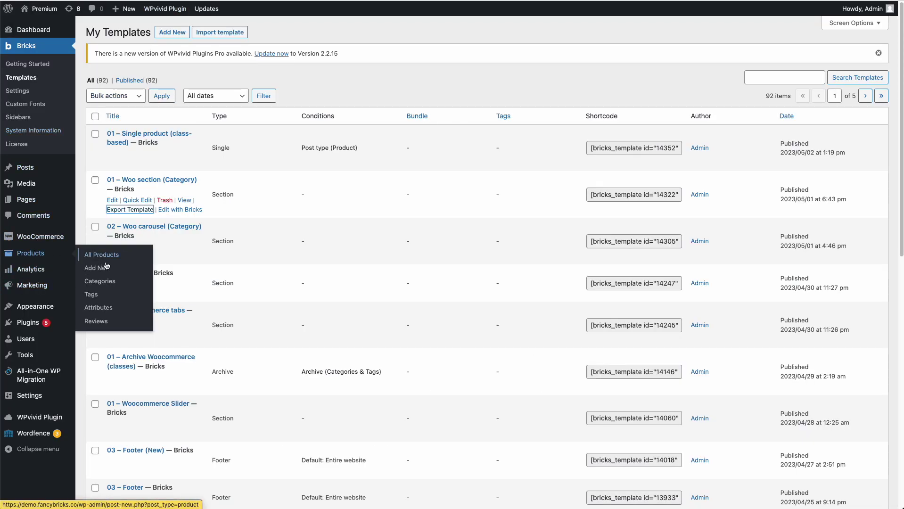
click(98, 283)
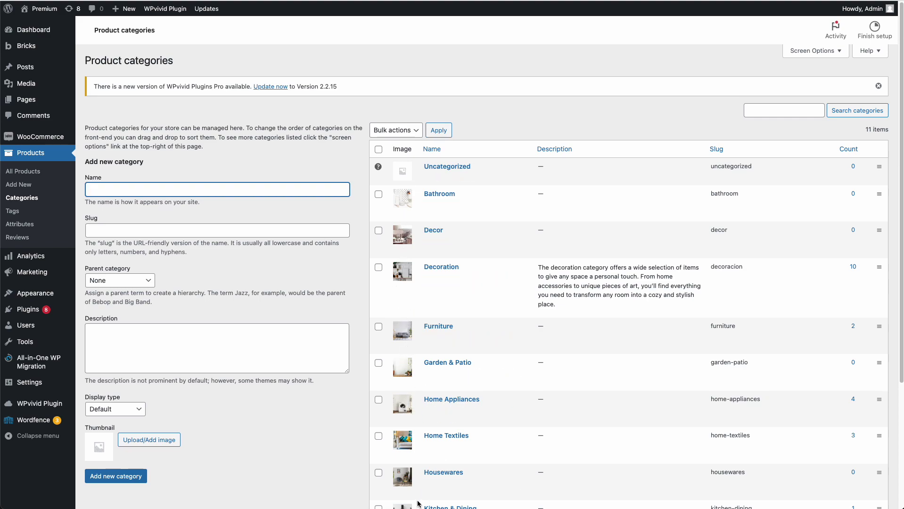
scroll(417, 504, down, 5)
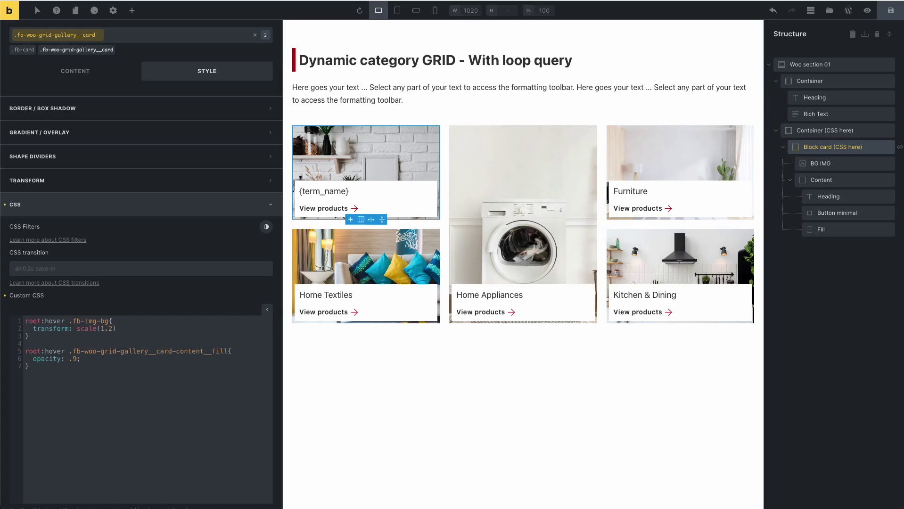
Step: Check BG IMG's {woo_product_cat_image} dynamic tag, then select the card's Content block
click(820, 163)
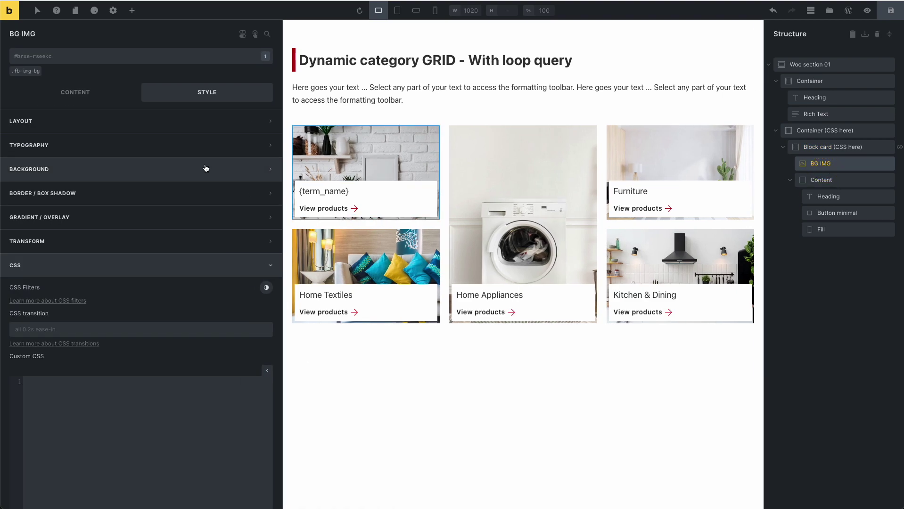
click(66, 93)
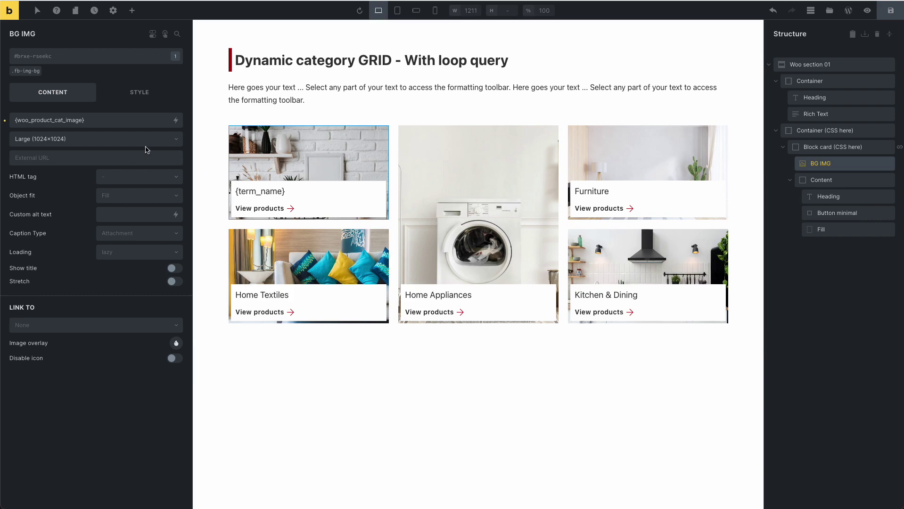
click(181, 122)
click(113, 109)
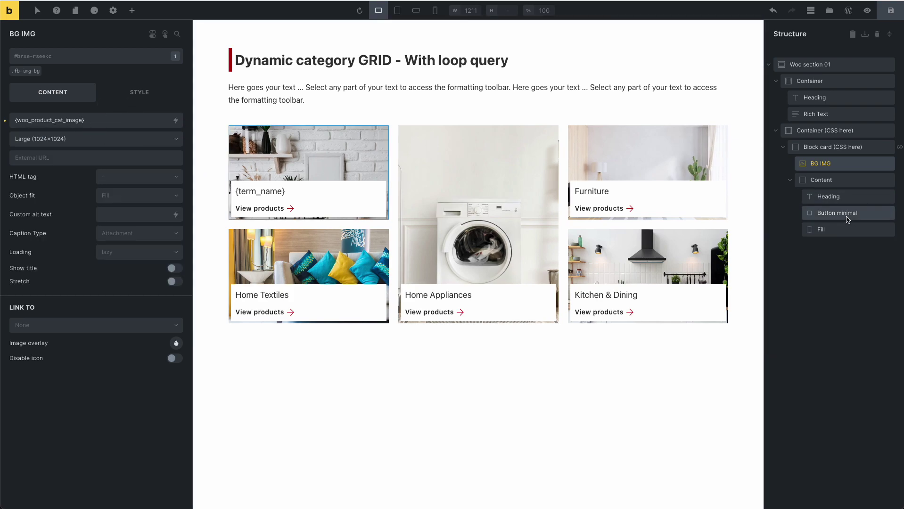
click(830, 181)
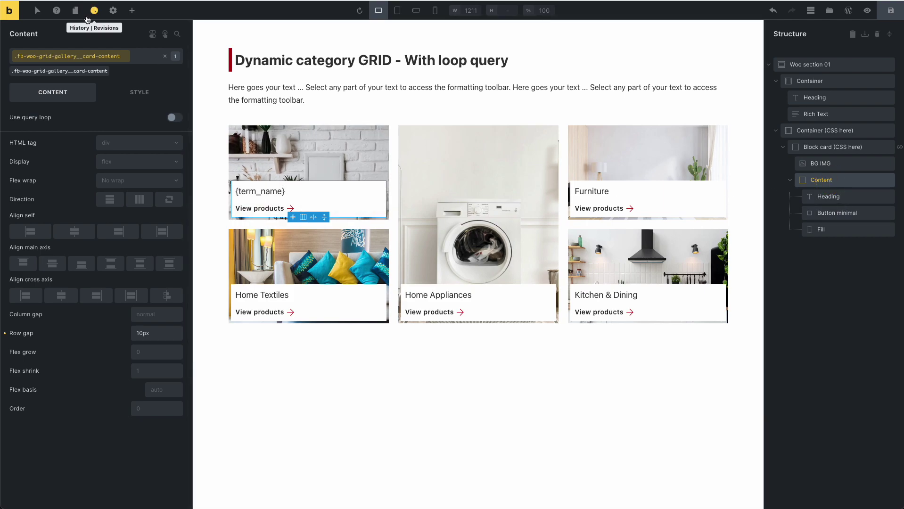
Step: Add a Basic Text element to the card and drag it above Button minimal
click(133, 13)
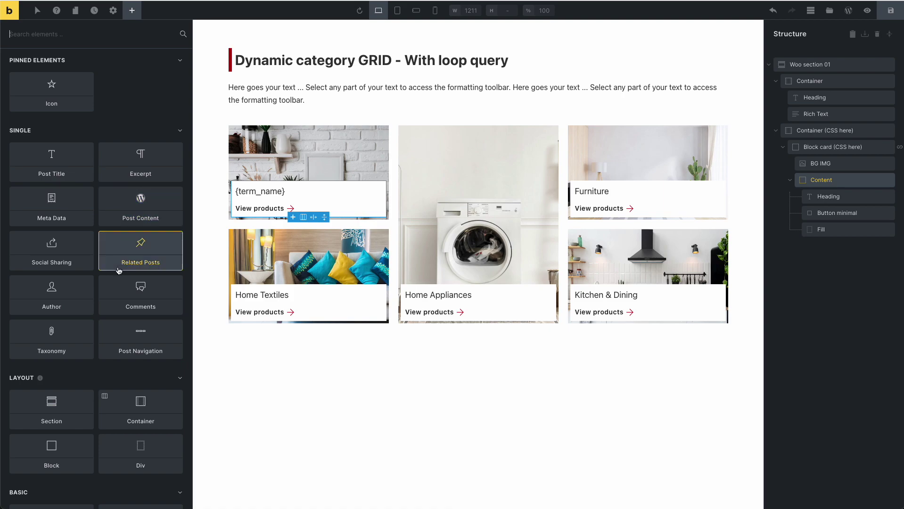
scroll(107, 301, down, 2)
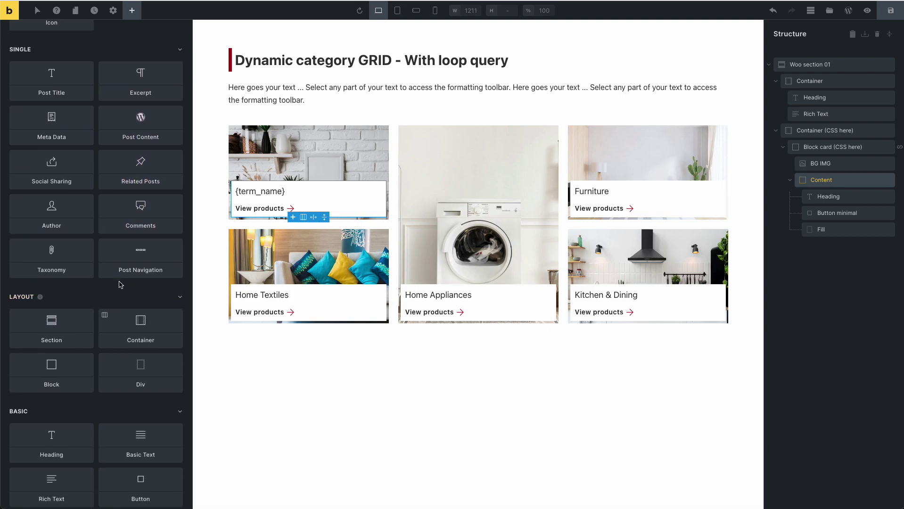
scroll(121, 286, down, 2)
click(142, 361)
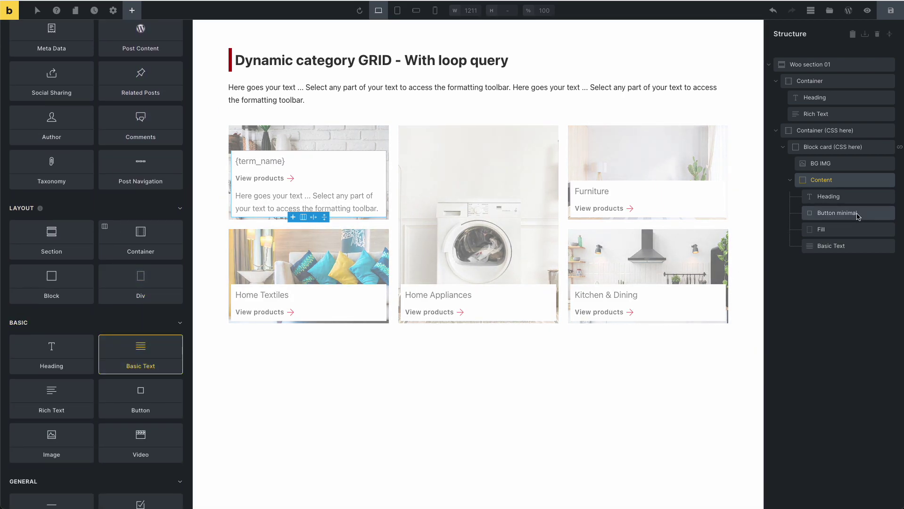
drag(816, 246, 820, 207)
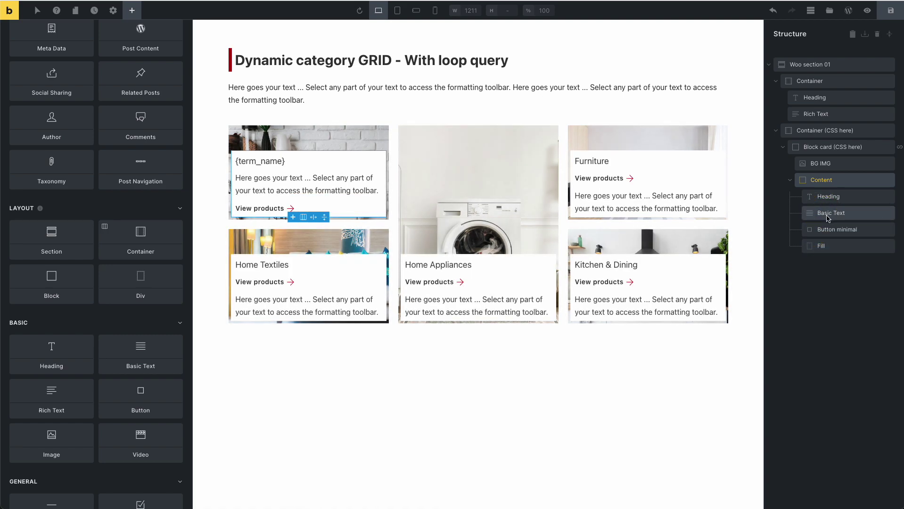
scroll(93, 165, up, 4)
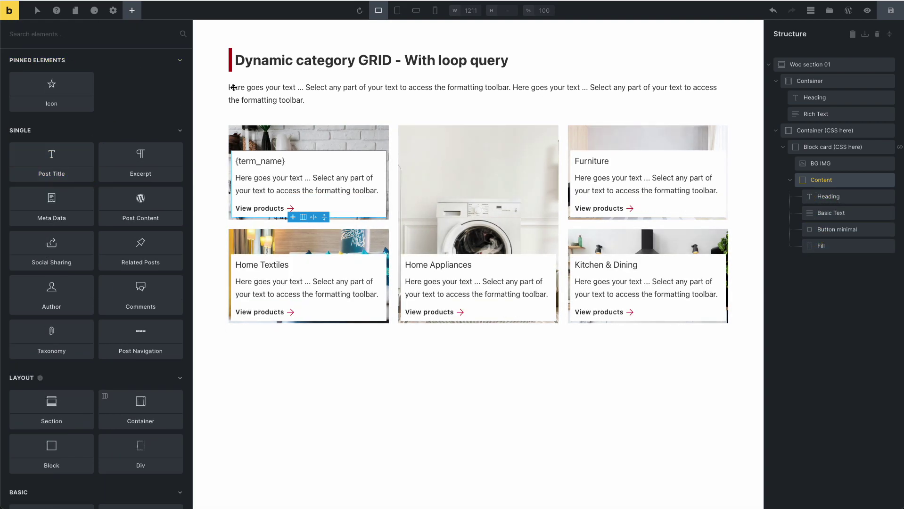
click(832, 213)
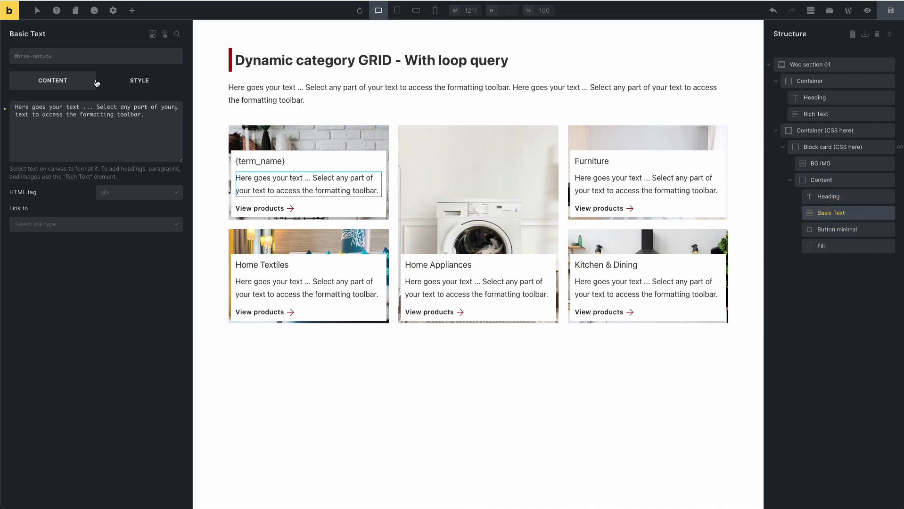
Step: Check the Basic Text's CSS class list, then delete the Basic Text element from the card
click(81, 56)
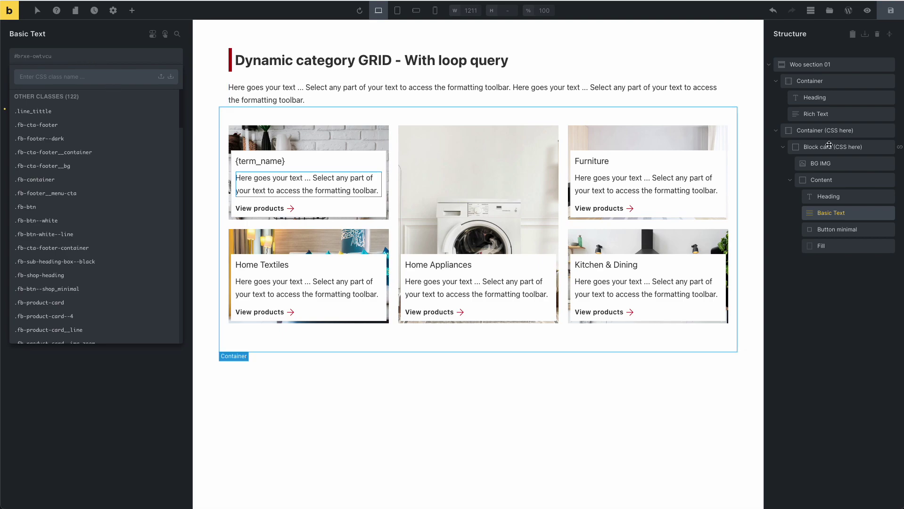
click(833, 215)
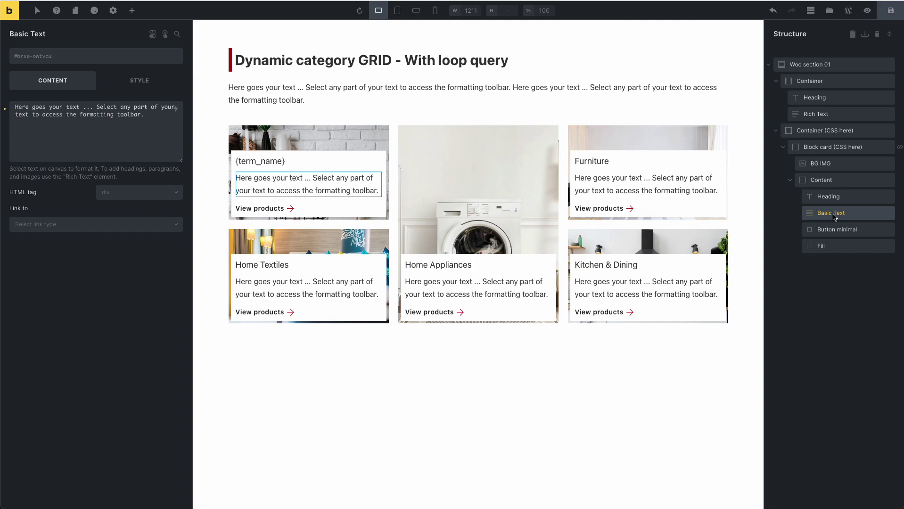
right_click(833, 215)
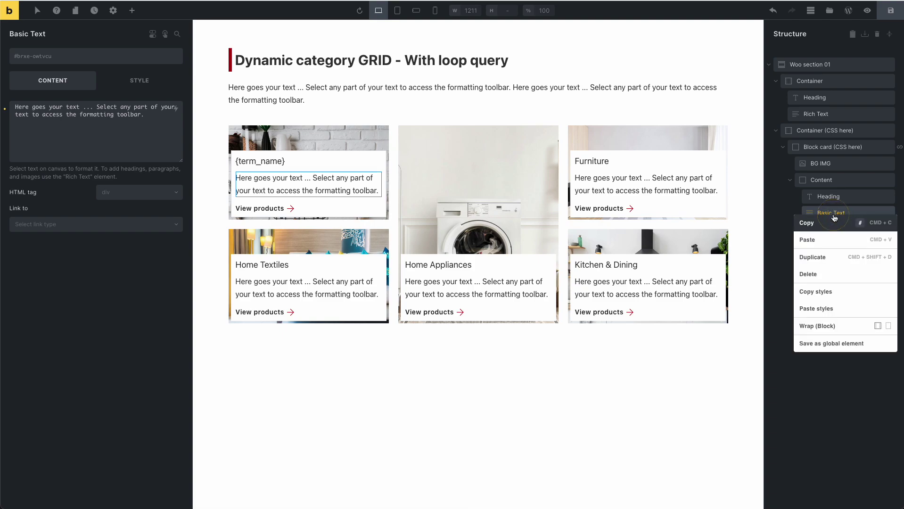
click(821, 267)
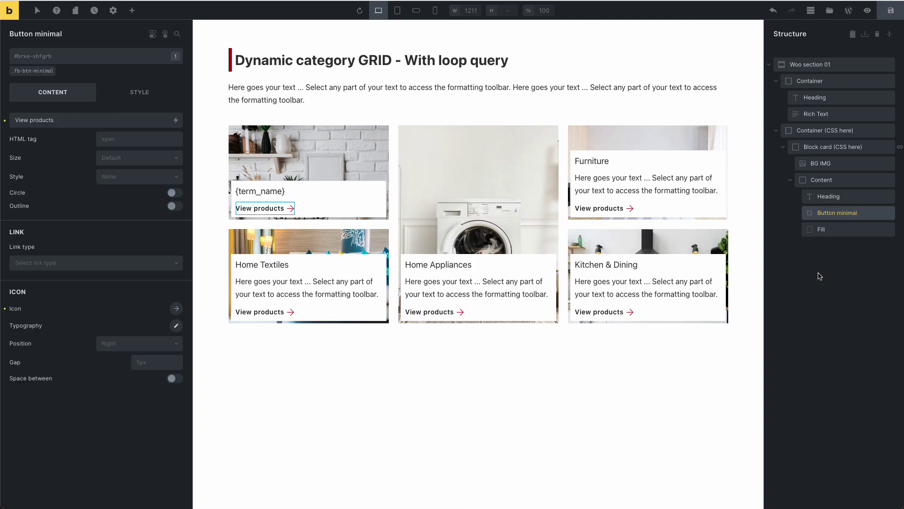